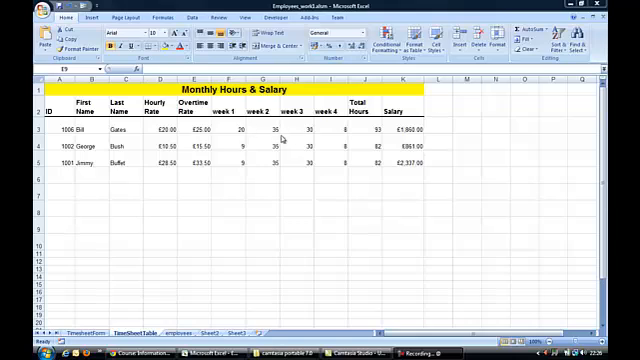
# Review the TimeSheetTable totals and salary, the Employees sheet's hourly and overtime rates, and the table's empty row
pyautogui.click(366, 128)
pyautogui.click(407, 130)
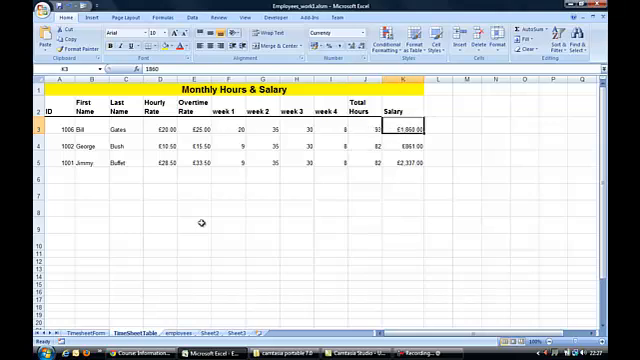
pyautogui.click(180, 333)
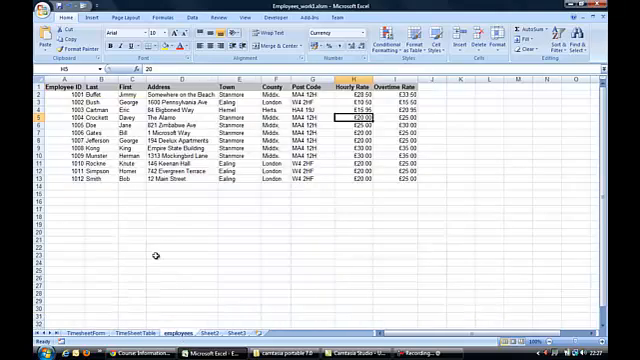
pyautogui.click(62, 102)
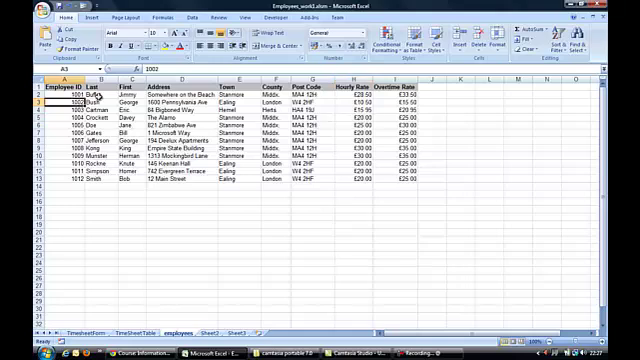
pyautogui.click(355, 94)
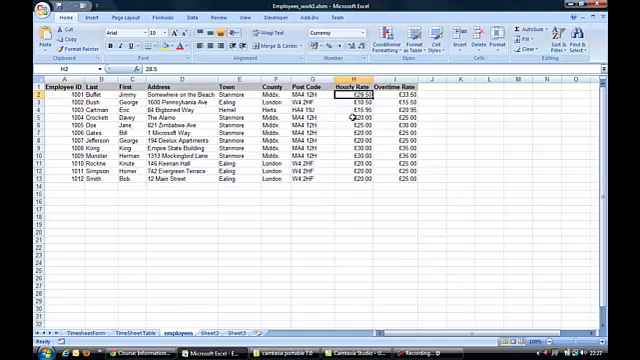
pyautogui.click(402, 94)
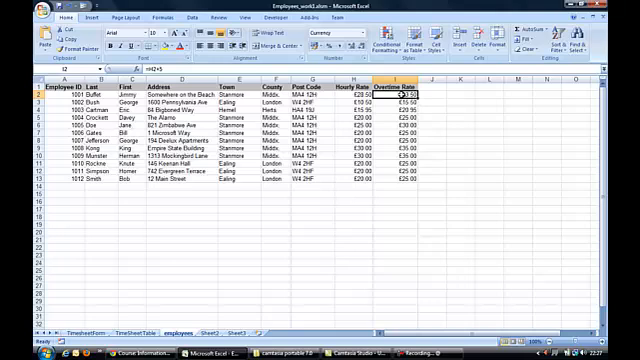
pyautogui.click(135, 333)
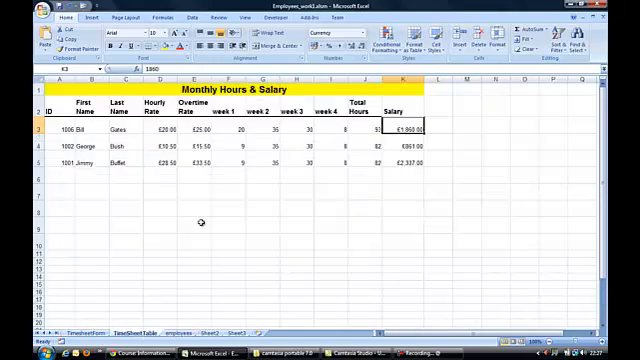
pyautogui.click(62, 175)
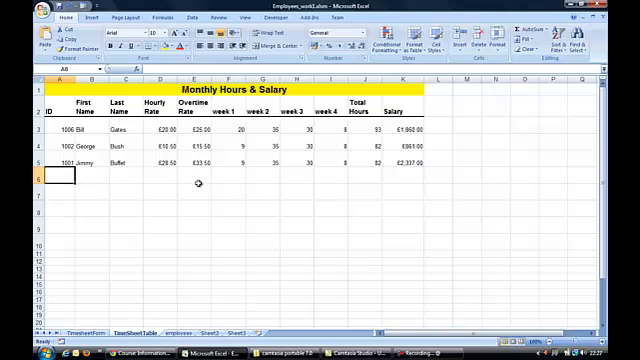
pyautogui.click(406, 177)
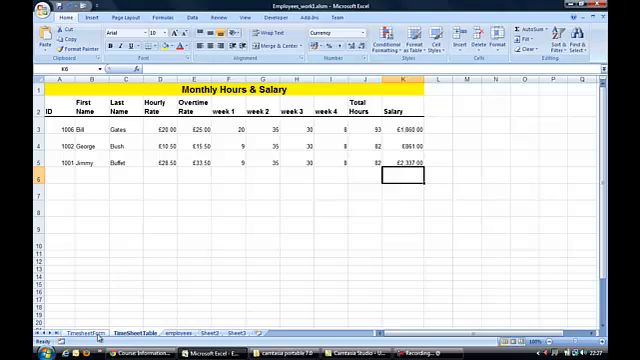
# Review the form's Total Hours, Basic Pay, O/T Pay and Total Salary formulas against the table's empty Week 1 cell
pyautogui.click(86, 333)
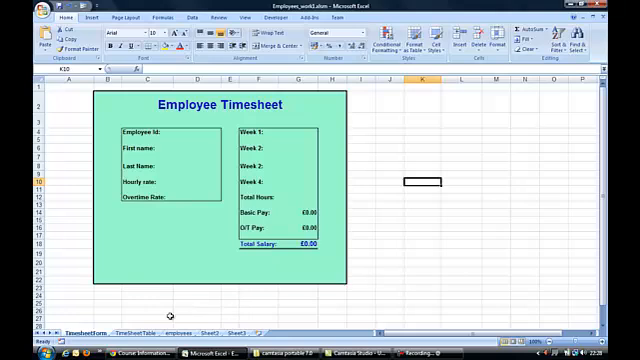
pyautogui.click(300, 196)
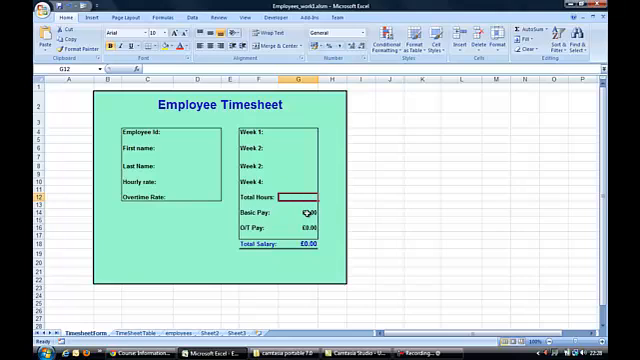
pyautogui.click(309, 213)
pyautogui.click(309, 228)
pyautogui.click(310, 244)
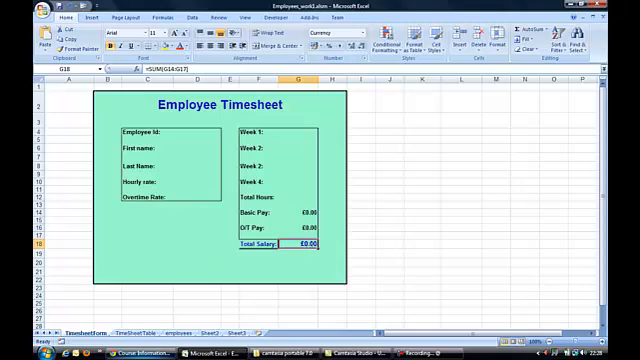
pyautogui.click(148, 333)
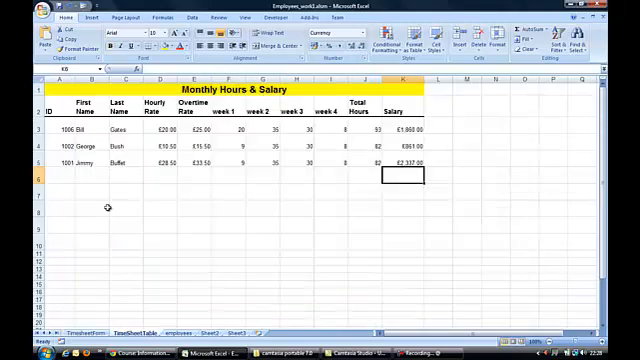
pyautogui.click(230, 177)
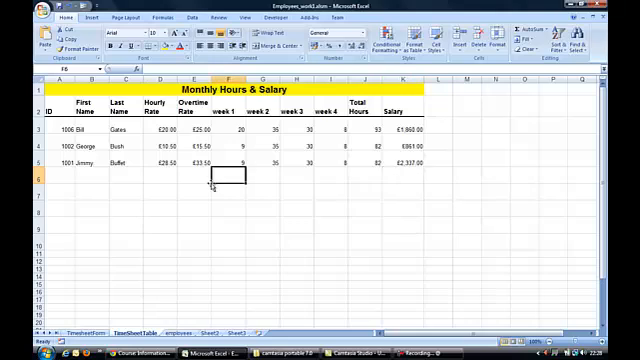
pyautogui.click(85, 333)
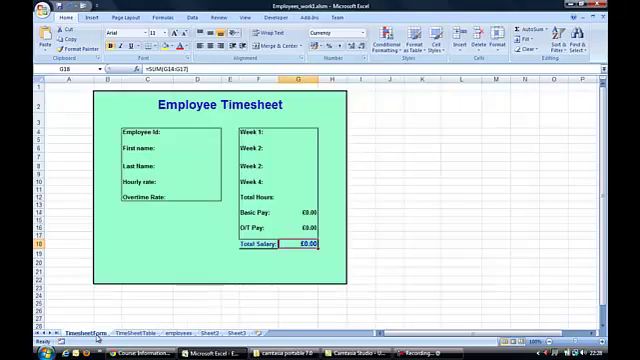
# Inspect the form's entry fields: Week 1 hours and Employee Id down to Overtime Rate
pyautogui.click(297, 132)
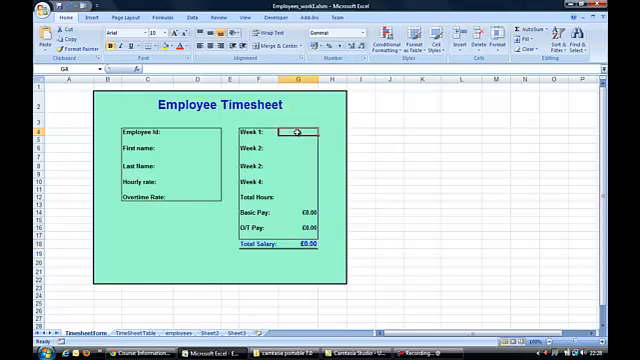
pyautogui.click(188, 132)
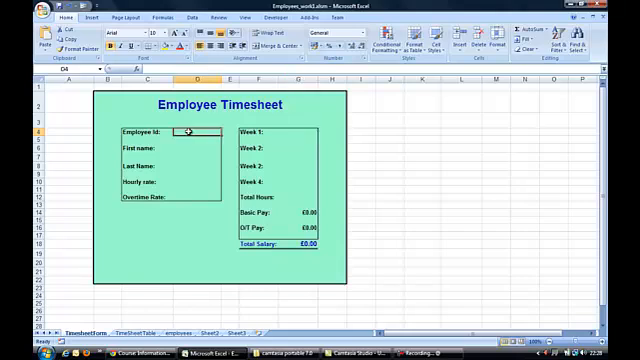
pyautogui.click(188, 148)
pyautogui.click(193, 165)
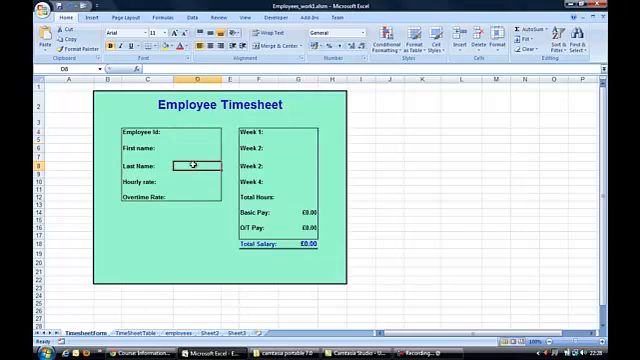
pyautogui.click(197, 181)
pyautogui.click(199, 197)
pyautogui.click(192, 181)
pyautogui.click(190, 165)
# Compare the first employee's ID and surname, check the Id, name and Week cells, and relabel the third week 'Week 3'
pyautogui.click(178, 332)
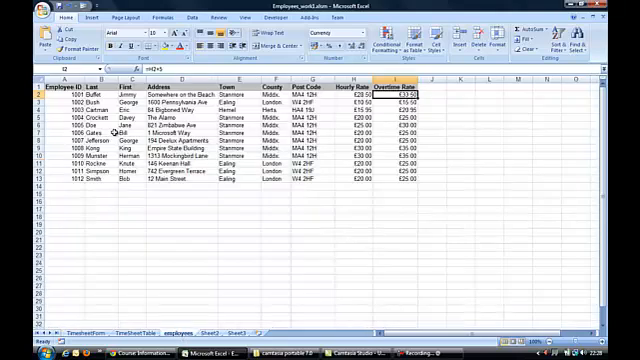
pyautogui.moveTo(62, 94); pyautogui.dragTo(128, 94)
pyautogui.click(85, 332)
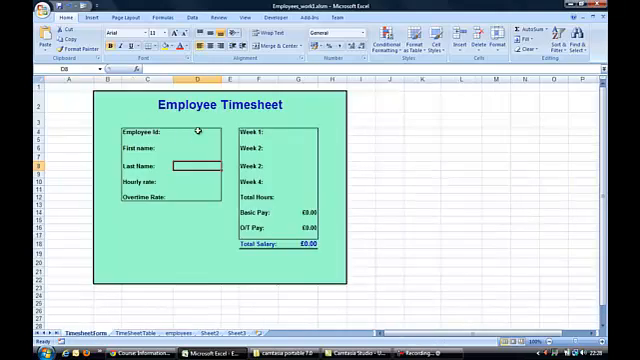
pyautogui.click(198, 132)
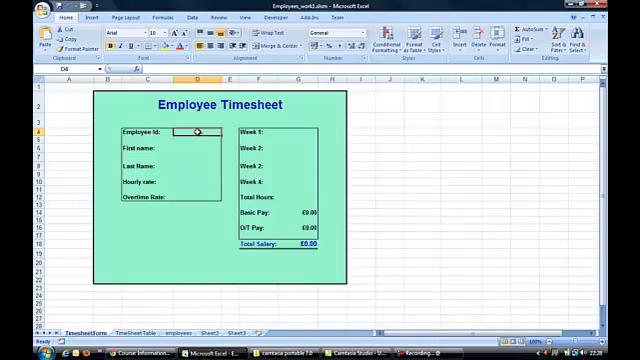
pyautogui.click(194, 148)
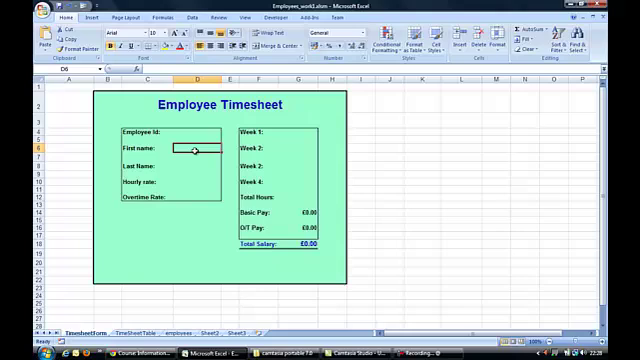
pyautogui.click(295, 132)
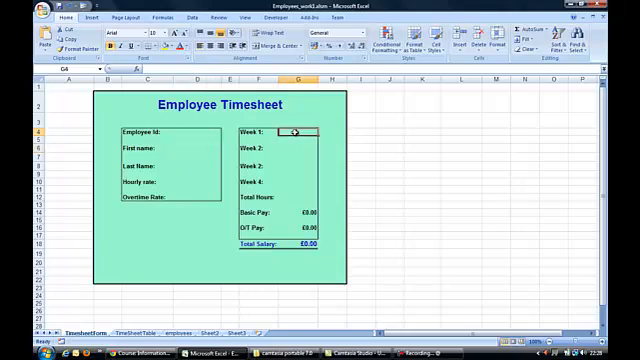
pyautogui.click(297, 148)
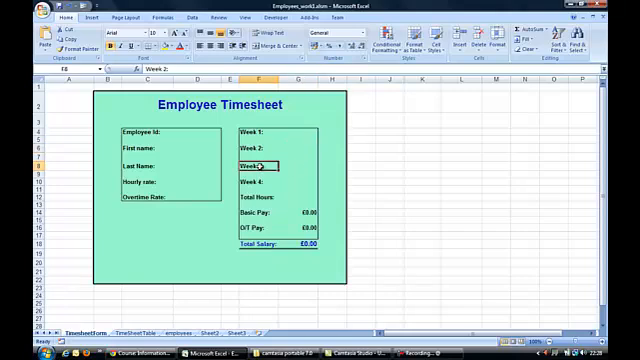
pyautogui.doubleClick(258, 165)
pyautogui.write('3')
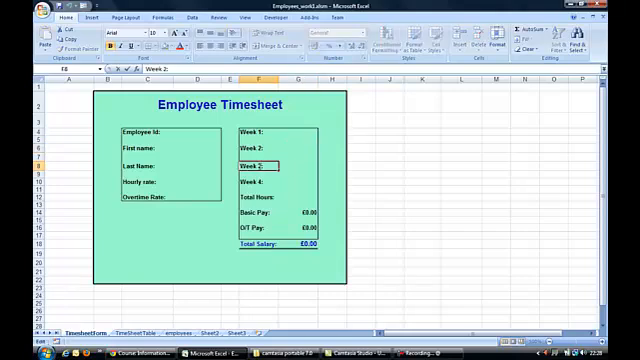
# Select the four weekly hours cells, Week 1 through Week 4
pyautogui.click(301, 133)
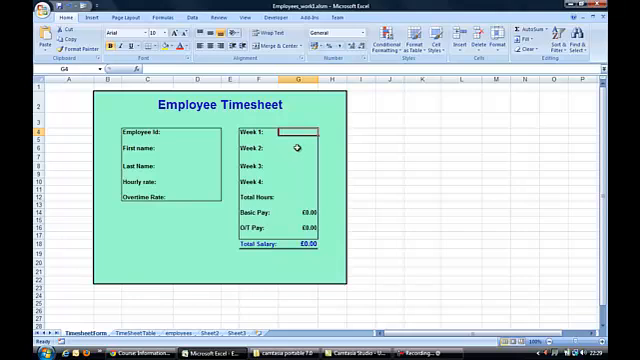
pyautogui.click(297, 148)
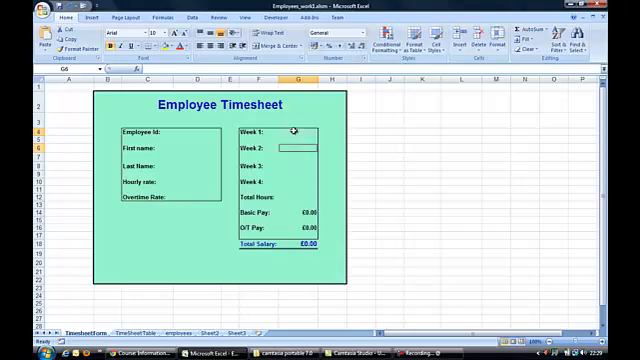
pyautogui.click(294, 132)
pyautogui.click(296, 148)
pyautogui.click(296, 165)
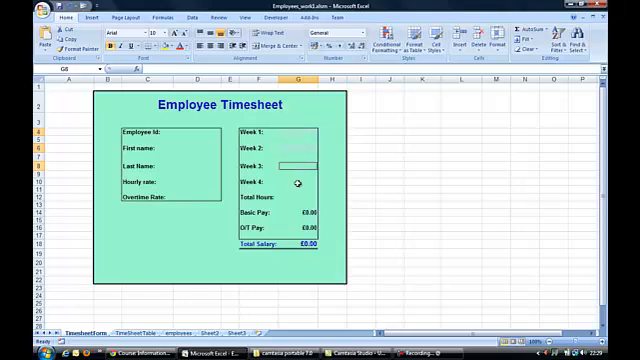
pyautogui.click(300, 181)
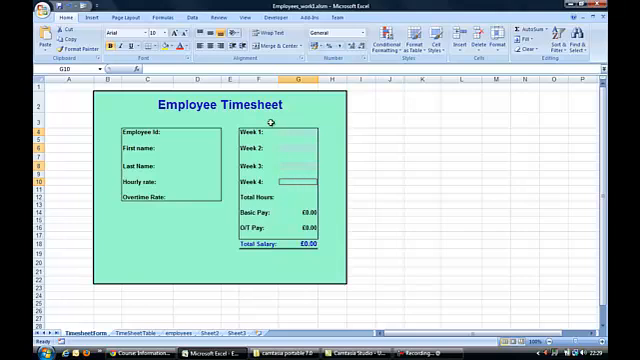
# Add the Employee Id, First name, Last Name, Hourly rate and Overtime Rate fields to the selection
pyautogui.click(193, 133)
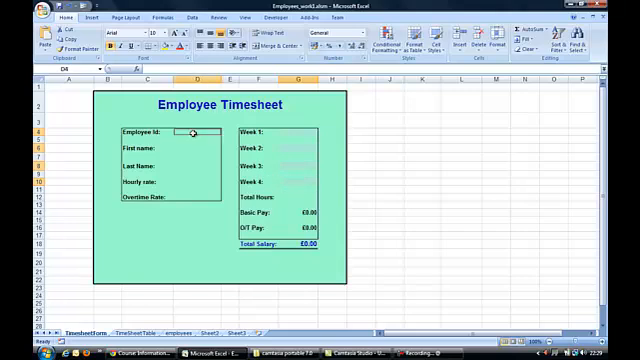
pyautogui.click(199, 148)
pyautogui.click(199, 165)
pyautogui.click(201, 182)
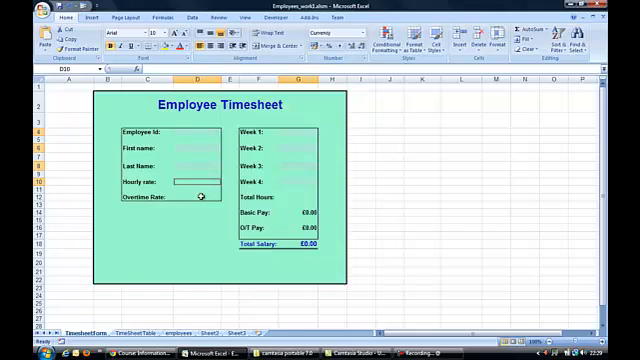
pyautogui.click(201, 198)
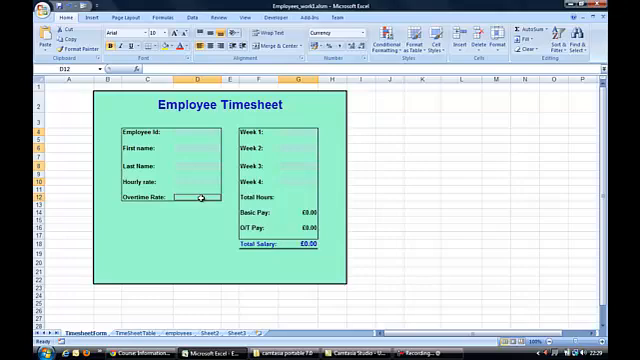
# In Format Cells > Protection, clear Locked for the selected entry cells and confirm
pyautogui.rightClick(201, 198)
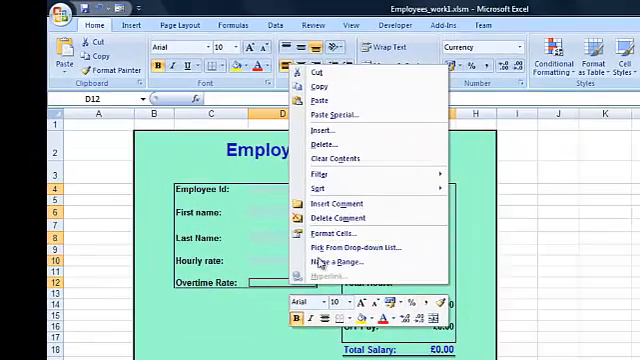
pyautogui.click(355, 238)
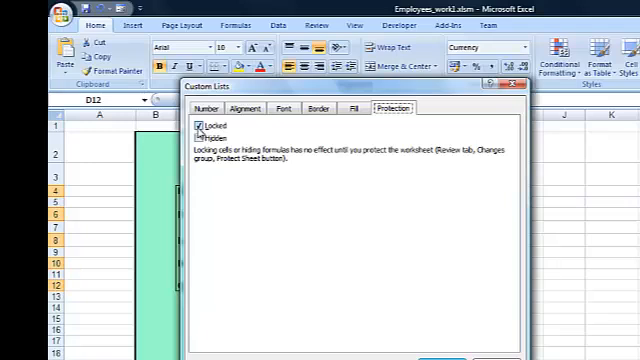
pyautogui.click(200, 126)
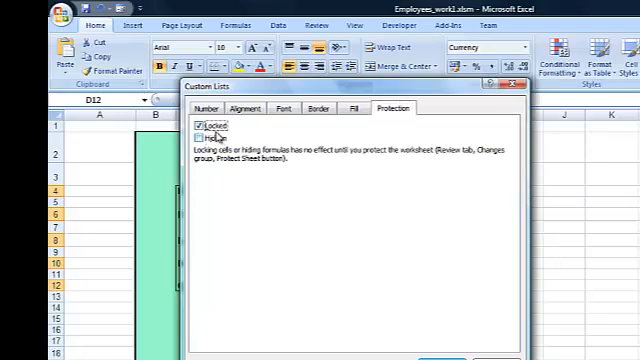
pyautogui.click(200, 126)
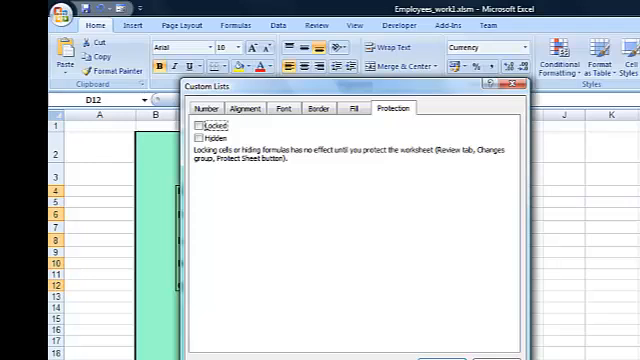
pyautogui.press('Return')
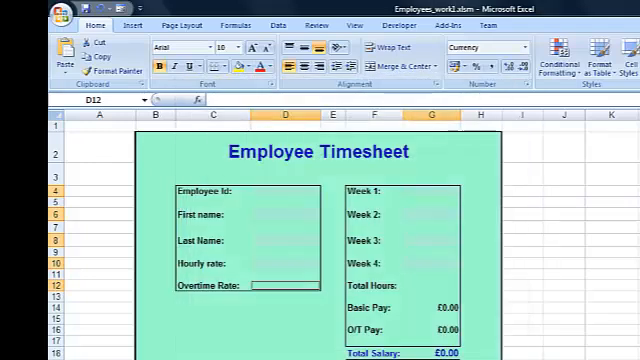
# Deselect the cells and bring up Review > Protect Sheet allowing only unlocked cells to be selected
pyautogui.click(427, 250)
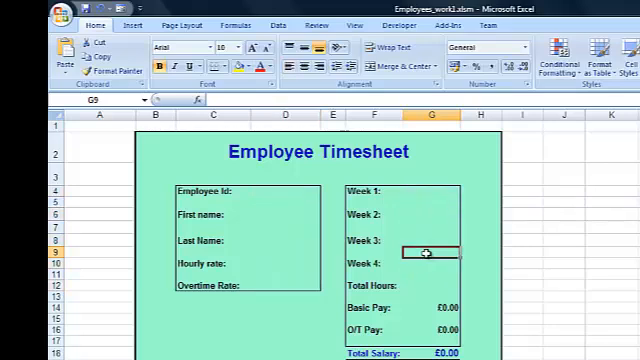
pyautogui.click(560, 228)
pyautogui.write('x a')
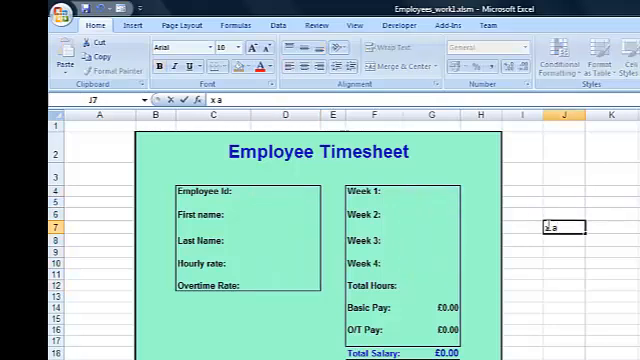
pyautogui.press('Escape')
pyautogui.click(522, 176)
pyautogui.click(318, 26)
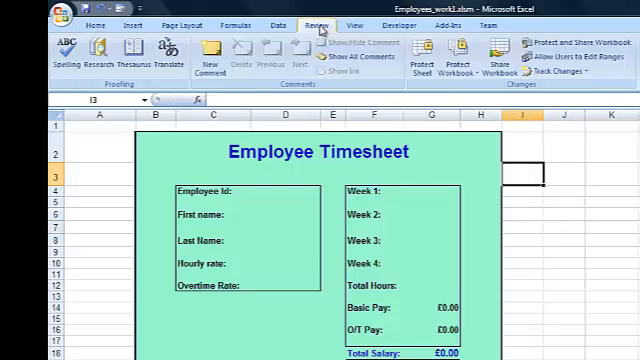
pyautogui.click(421, 50)
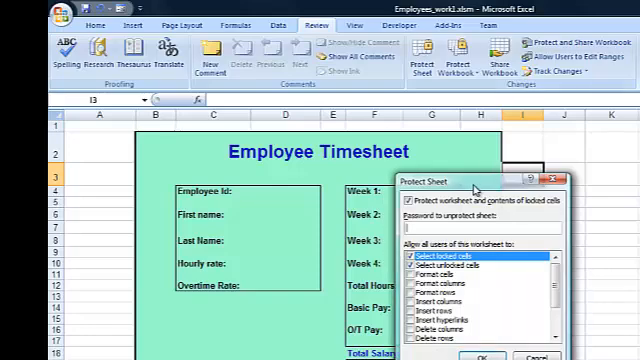
pyautogui.moveTo(476, 185); pyautogui.dragTo(511, 163)
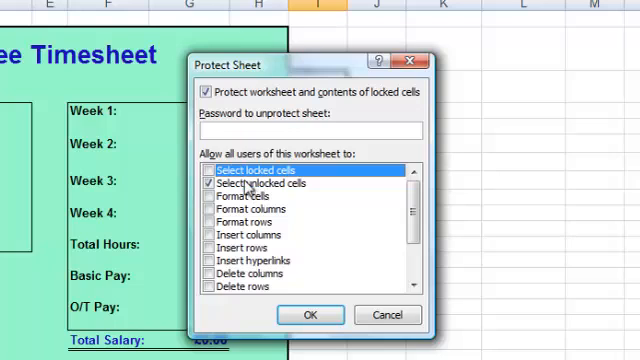
# Apply the sheet protection and enter 10 hours for Week 1 and Week 2
pyautogui.click(310, 318)
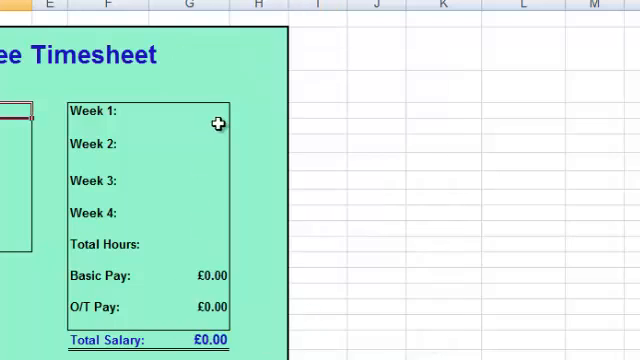
pyautogui.click(210, 125)
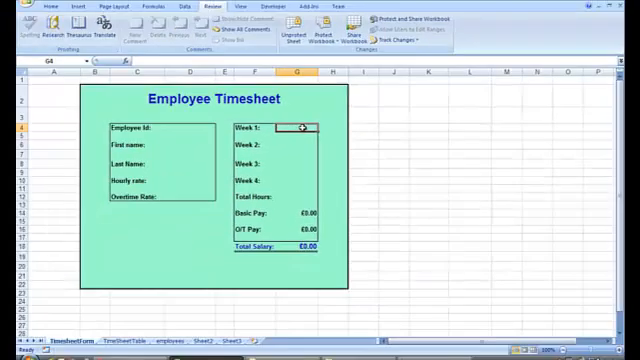
pyautogui.write('10')
pyautogui.press('Return')
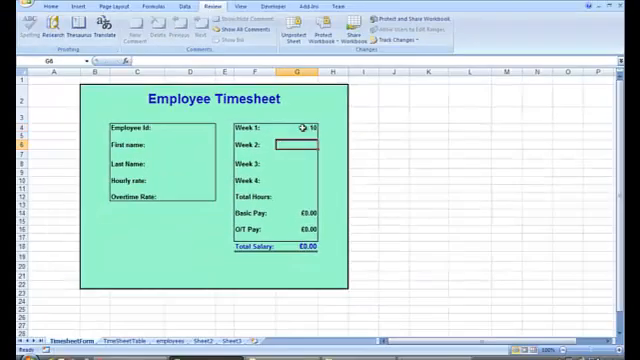
pyautogui.write('10')
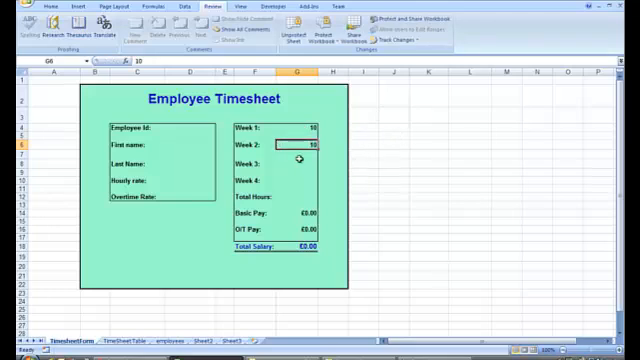
pyautogui.click(190, 128)
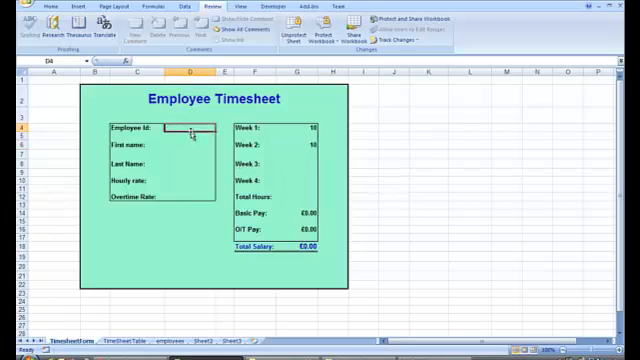
pyautogui.write('1001')
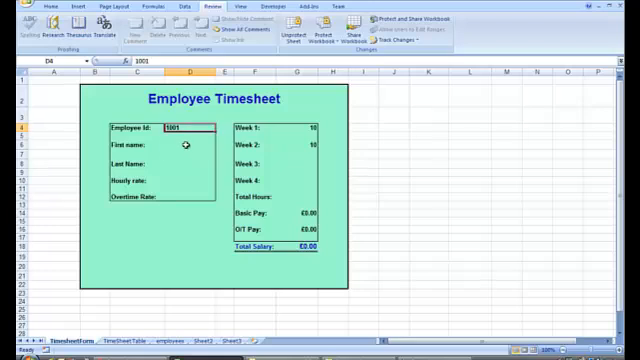
pyautogui.click(186, 146)
pyautogui.write('Paul')
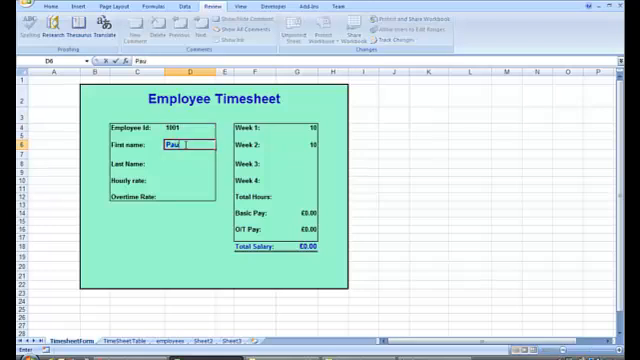
pyautogui.click(160, 147)
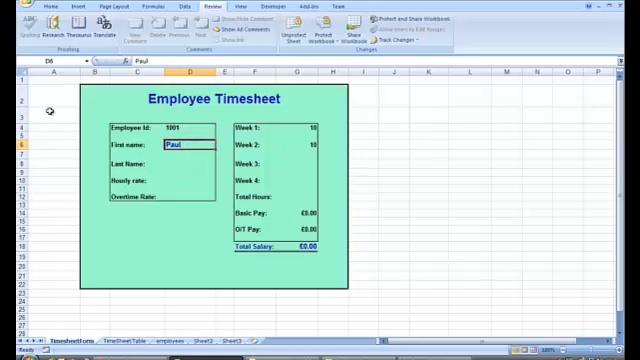
pyautogui.click(169, 163)
pyautogui.write('Ca')
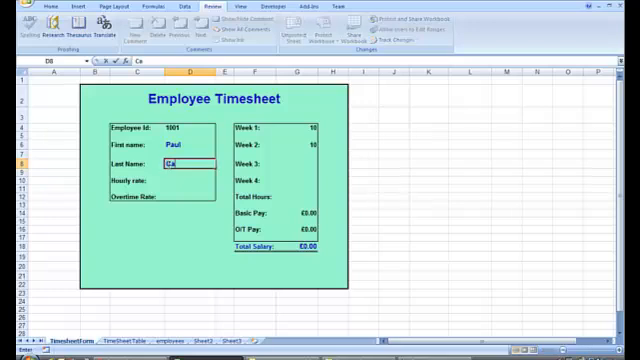
pyautogui.write('nnon')
pyautogui.click(310, 162)
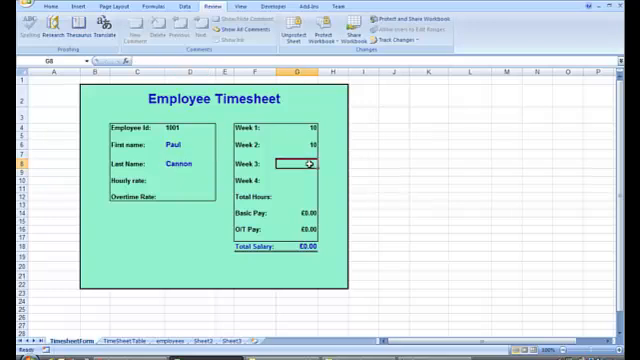
pyautogui.write('20')
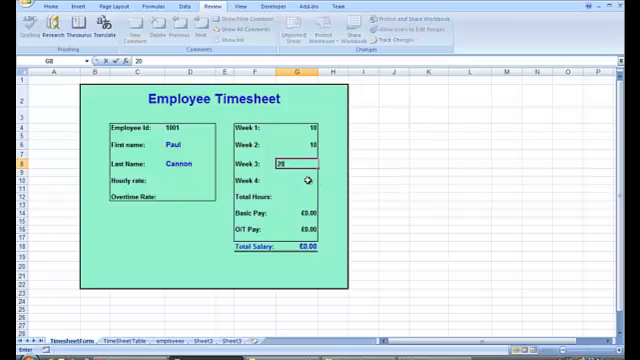
pyautogui.click(308, 180)
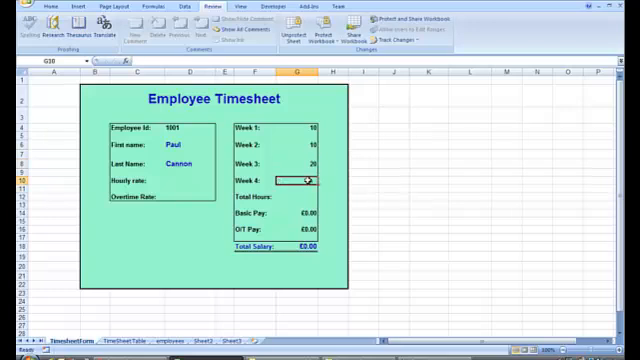
pyautogui.write('3')
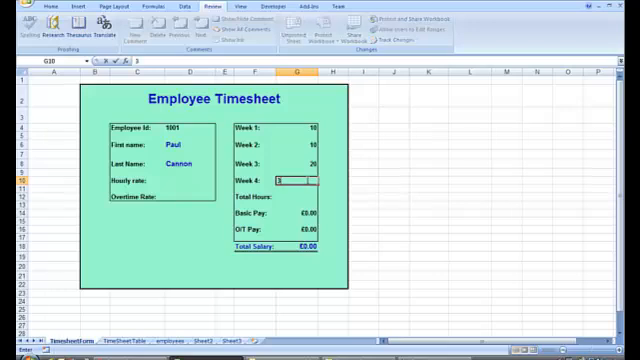
pyautogui.write('0')
pyautogui.click(310, 128)
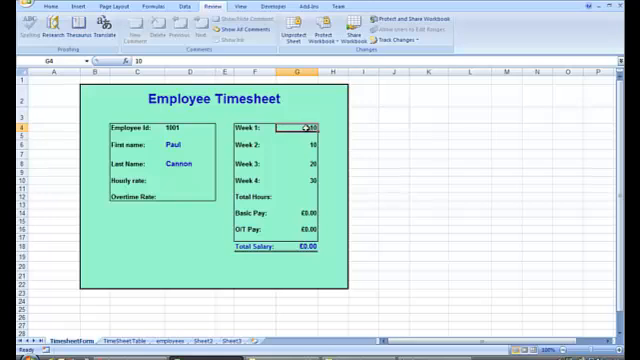
pyautogui.press('Return')
pyautogui.click(312, 146)
pyautogui.click(312, 163)
pyautogui.click(311, 181)
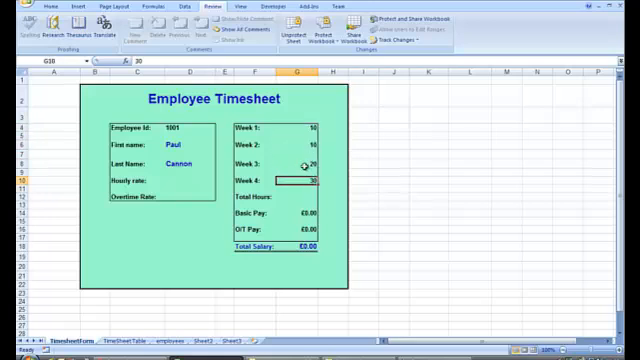
pyautogui.click(304, 164)
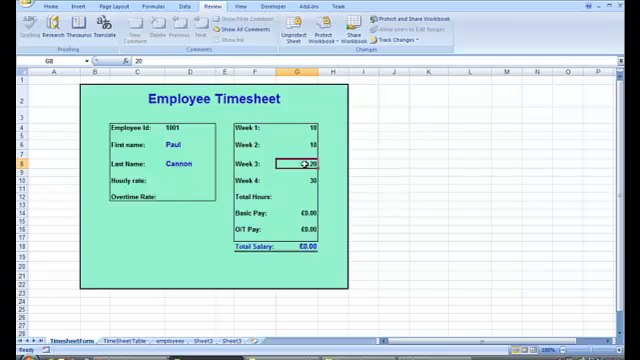
pyautogui.click(311, 128)
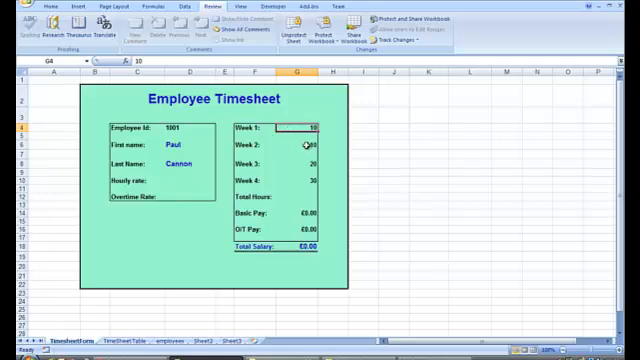
pyautogui.keyDown('ctrl'); pyautogui.click(307, 146); pyautogui.keyUp('ctrl')
pyautogui.keyDown('ctrl'); pyautogui.click(311, 163); pyautogui.keyUp('ctrl')
pyautogui.keyDown('ctrl'); pyautogui.click(309, 181); pyautogui.keyUp('ctrl')
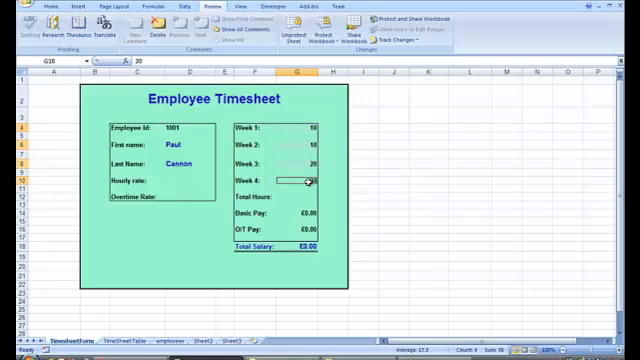
pyautogui.click(186, 7)
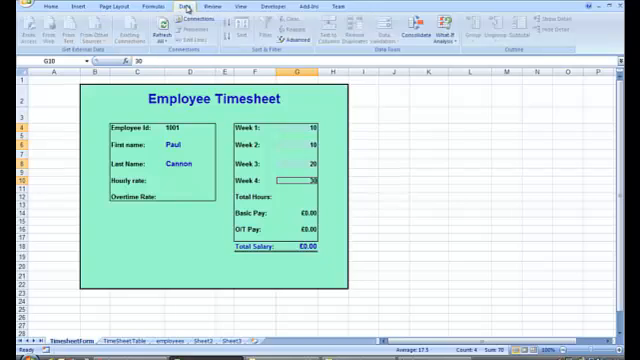
pyautogui.click(303, 126)
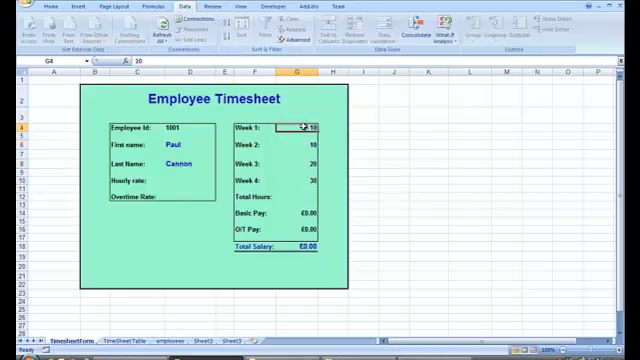
pyautogui.doubleClick(303, 126)
pyautogui.click(303, 144)
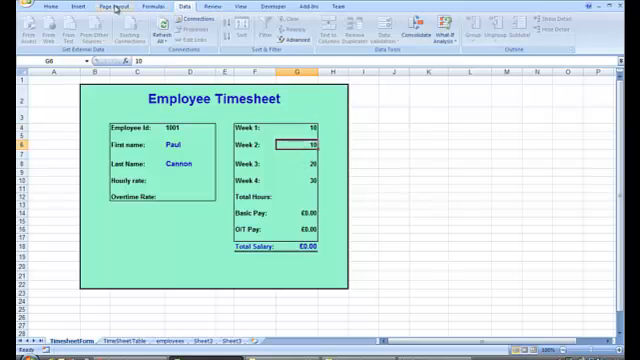
# On the Data tab, select the Week 1, Week 2, Week 3 and Week 4 hours cells together
pyautogui.click(212, 6)
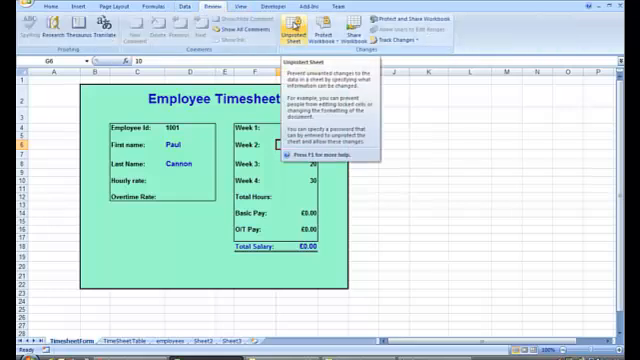
pyautogui.click(309, 128)
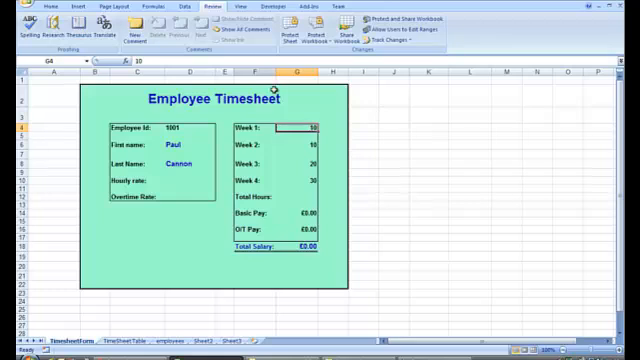
pyautogui.click(307, 144)
pyautogui.click(300, 128)
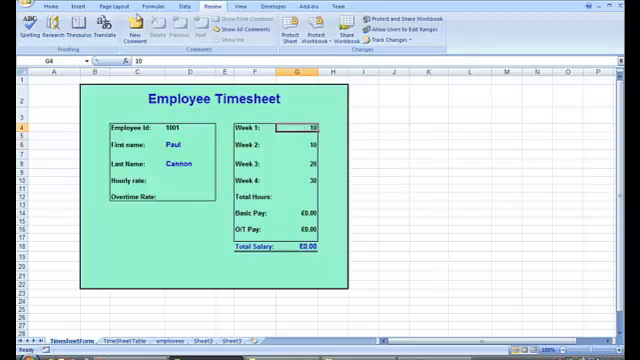
pyautogui.click(185, 8)
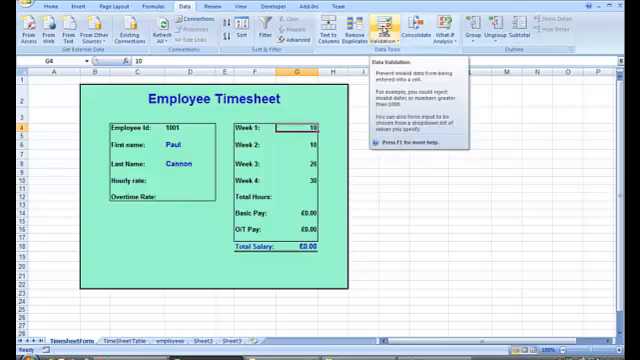
pyautogui.click(310, 145)
pyautogui.keyDown('ctrl'); pyautogui.click(308, 163); pyautogui.keyUp('ctrl')
pyautogui.keyDown('ctrl'); pyautogui.click(309, 180); pyautogui.keyUp('ctrl')
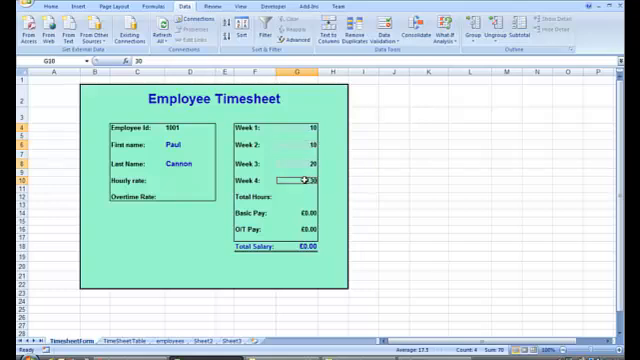
# In Data Validation, extended to all selected cells, allow whole numbers between 0 and 50
pyautogui.click(398, 44)
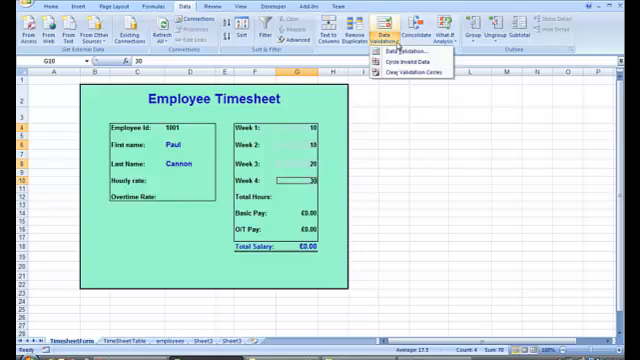
pyautogui.click(410, 54)
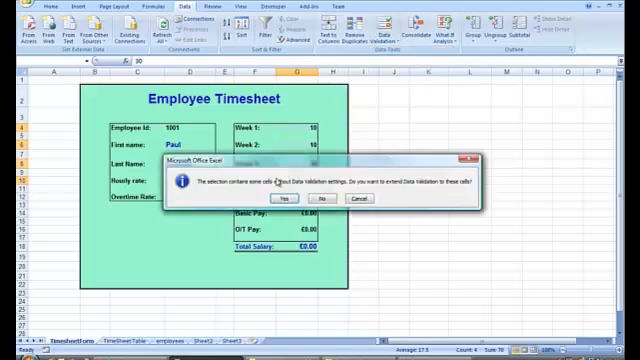
pyautogui.click(284, 198)
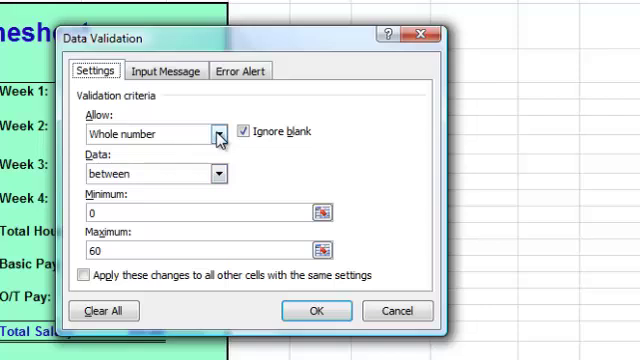
pyautogui.click(219, 134)
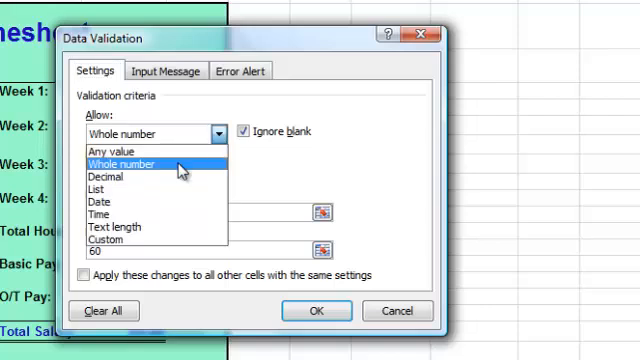
pyautogui.click(181, 166)
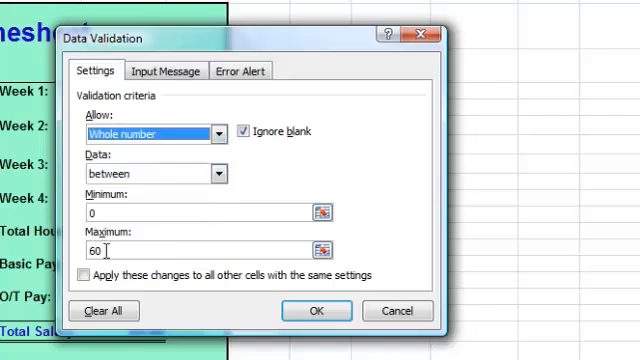
pyautogui.doubleClick(95, 212)
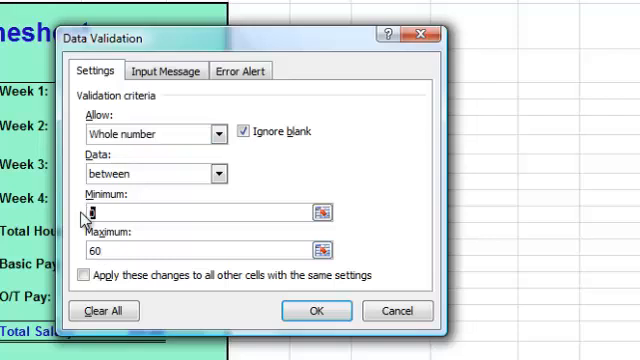
pyautogui.click(100, 250)
pyautogui.doubleClick(95, 250)
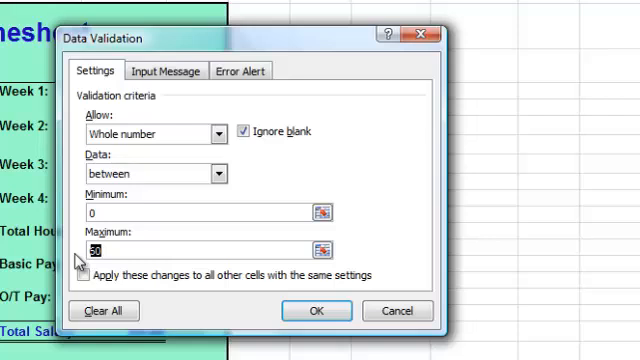
pyautogui.write('50')
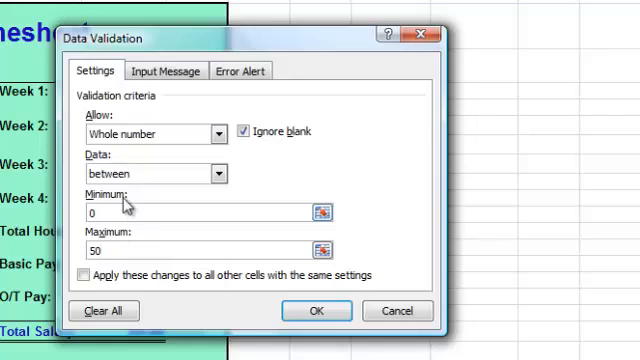
pyautogui.moveTo(178, 45); pyautogui.dragTo(340, 55)
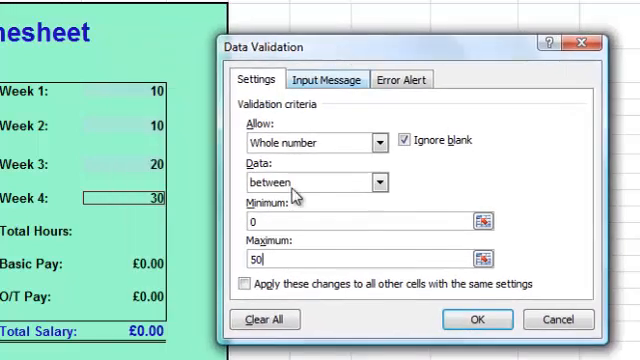
# Set the input message and error alert to 'Hours entered must be between 0 and 50' and apply the validation
pyautogui.click(326, 80)
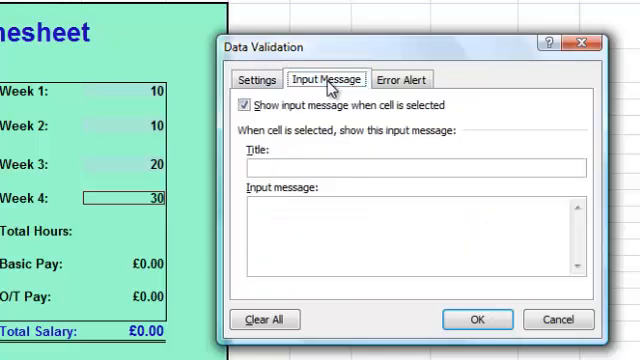
pyautogui.click(257, 204)
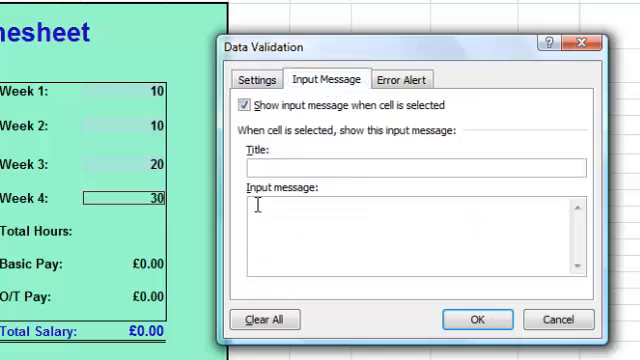
pyautogui.write('Hours entered must be be')
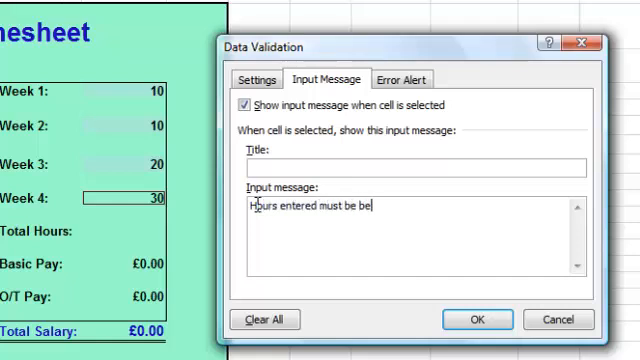
pyautogui.write('tween 0')
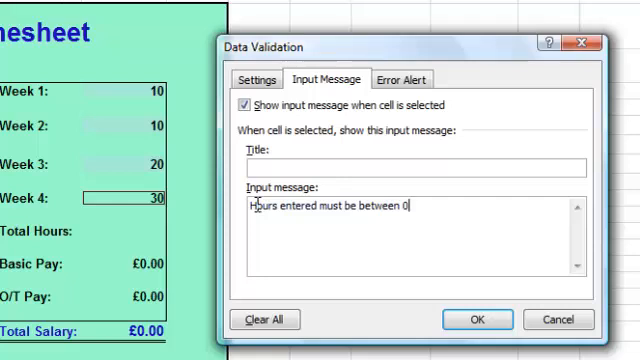
pyautogui.write(' and 50')
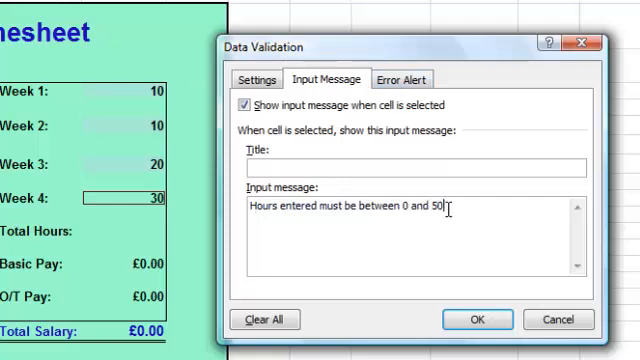
pyautogui.moveTo(448, 207); pyautogui.dragTo(256, 201)
pyautogui.hotkey('ctrl', 'c')
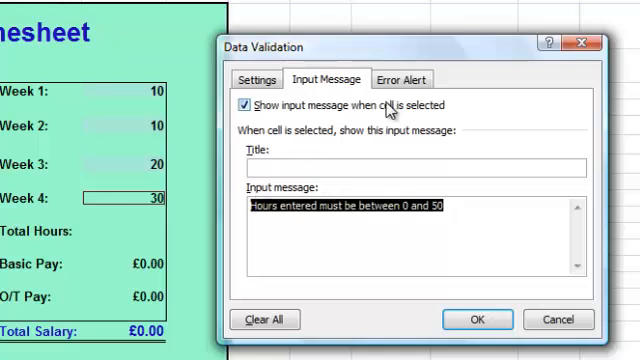
pyautogui.click(401, 79)
pyautogui.click(413, 213)
pyautogui.hotkey('ctrl', 'v')
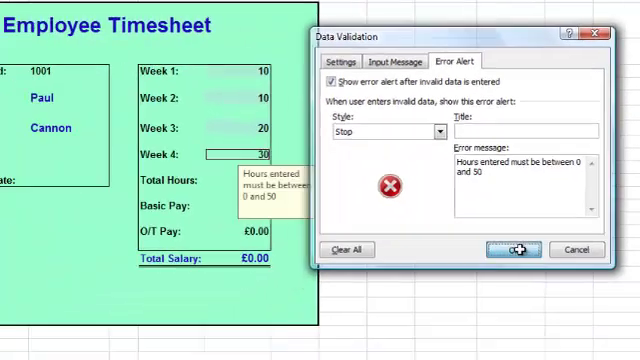
pyautogui.click(478, 320)
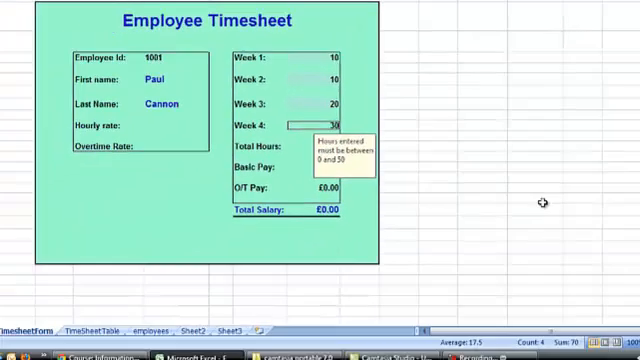
# Check the hours prompt on Weeks 1 and 2, then protect the sheet again via Review > Protect Sheet
pyautogui.click(326, 57)
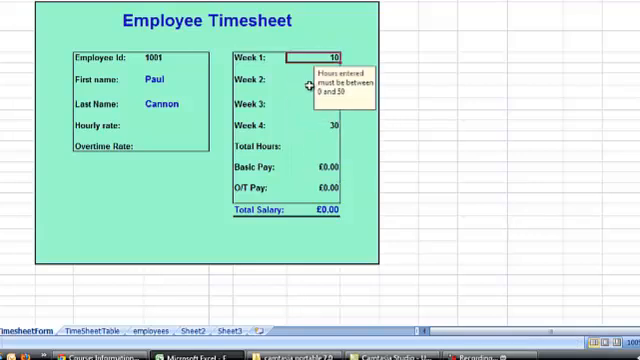
pyautogui.click(307, 79)
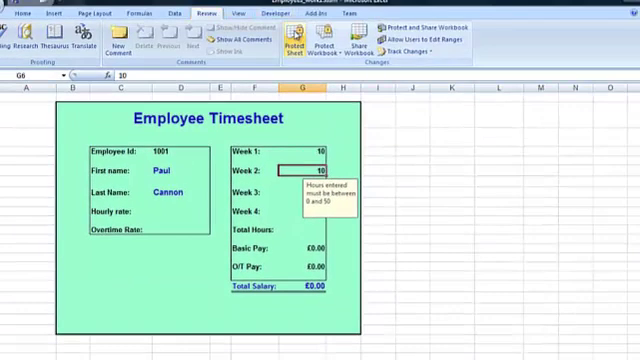
pyautogui.click(296, 38)
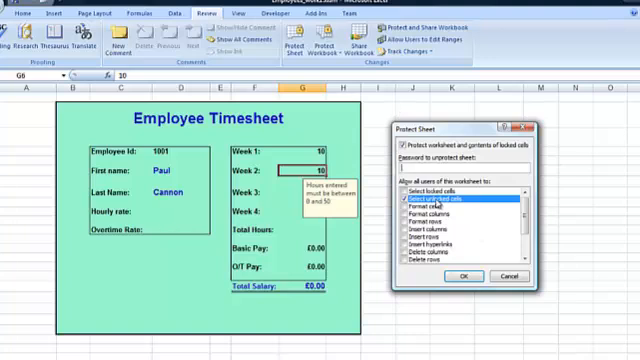
pyautogui.click(462, 278)
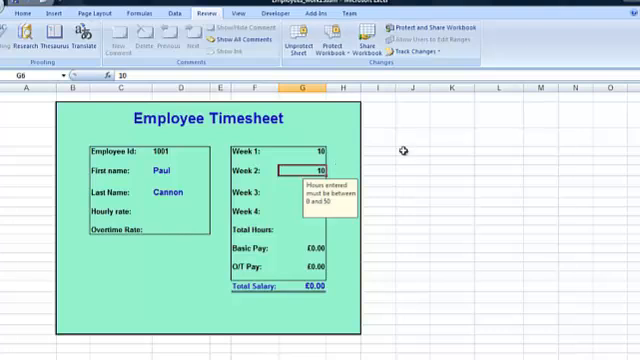
pyautogui.click(318, 151)
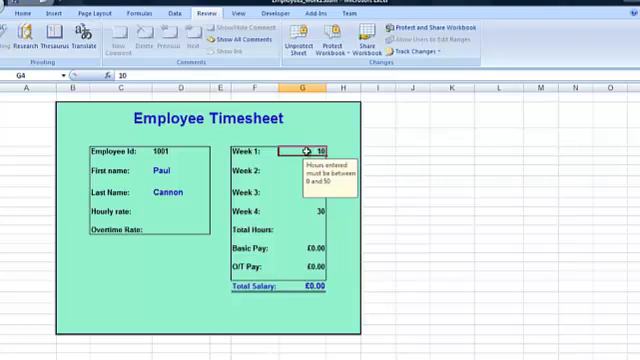
pyautogui.write('51')
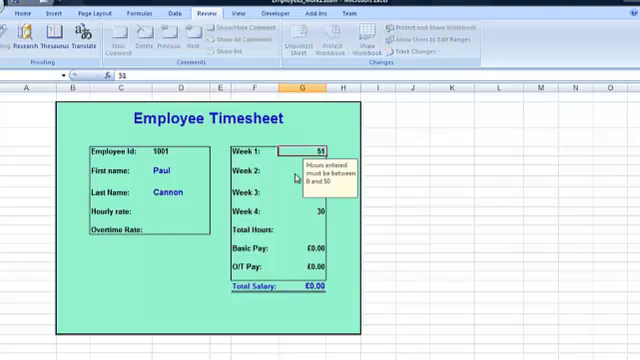
# Enter 51 in Week 1 and cancel the rejected entry on the stop alert
pyautogui.press('Return')
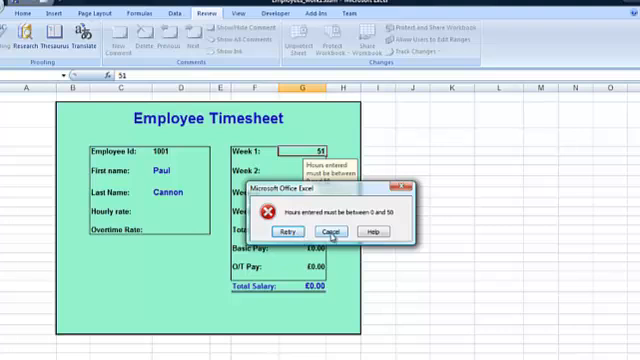
pyautogui.click(331, 233)
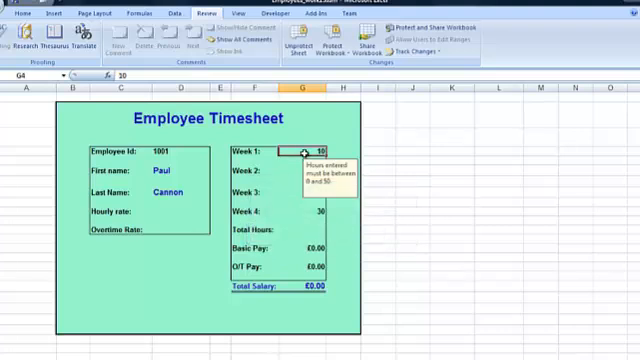
pyautogui.write('5')
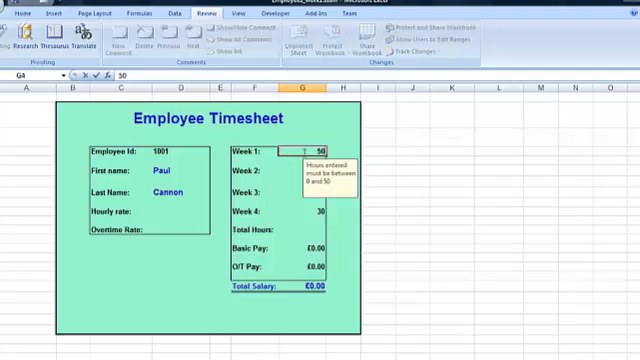